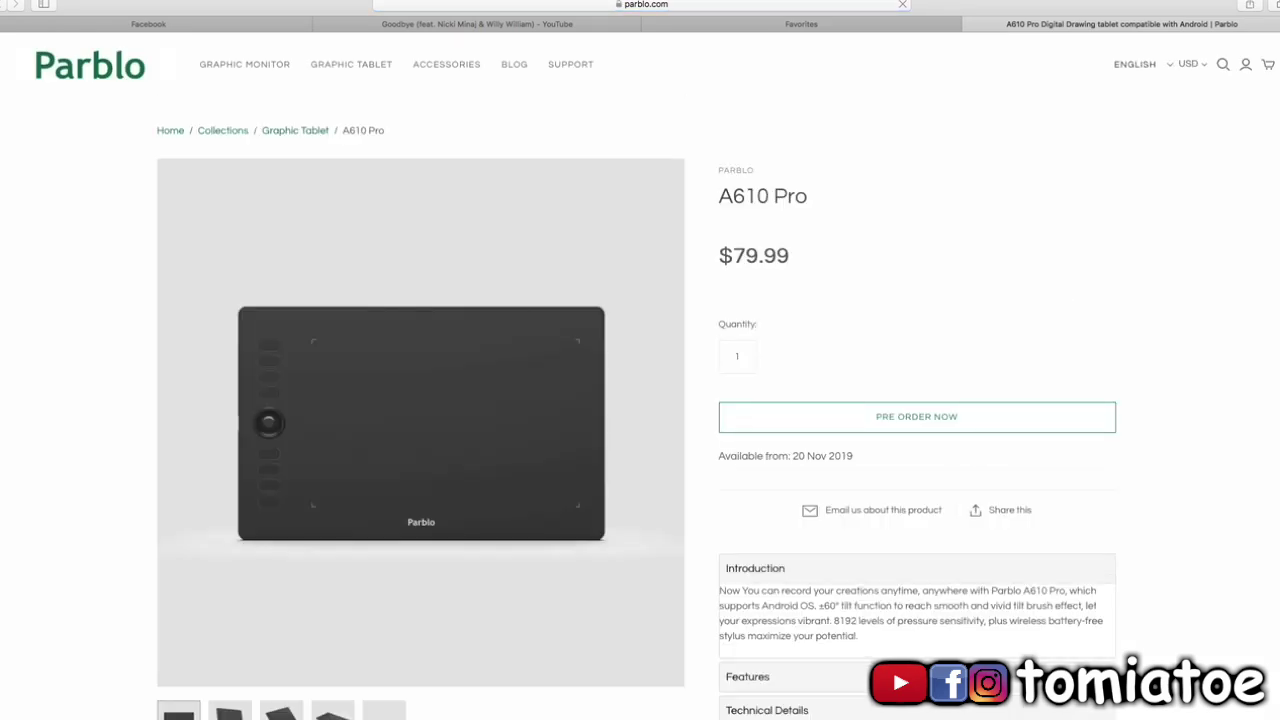
- Scroll the Parblo A610 Pro page down to its product details and packing list
scroll(640, 400, down, 2)
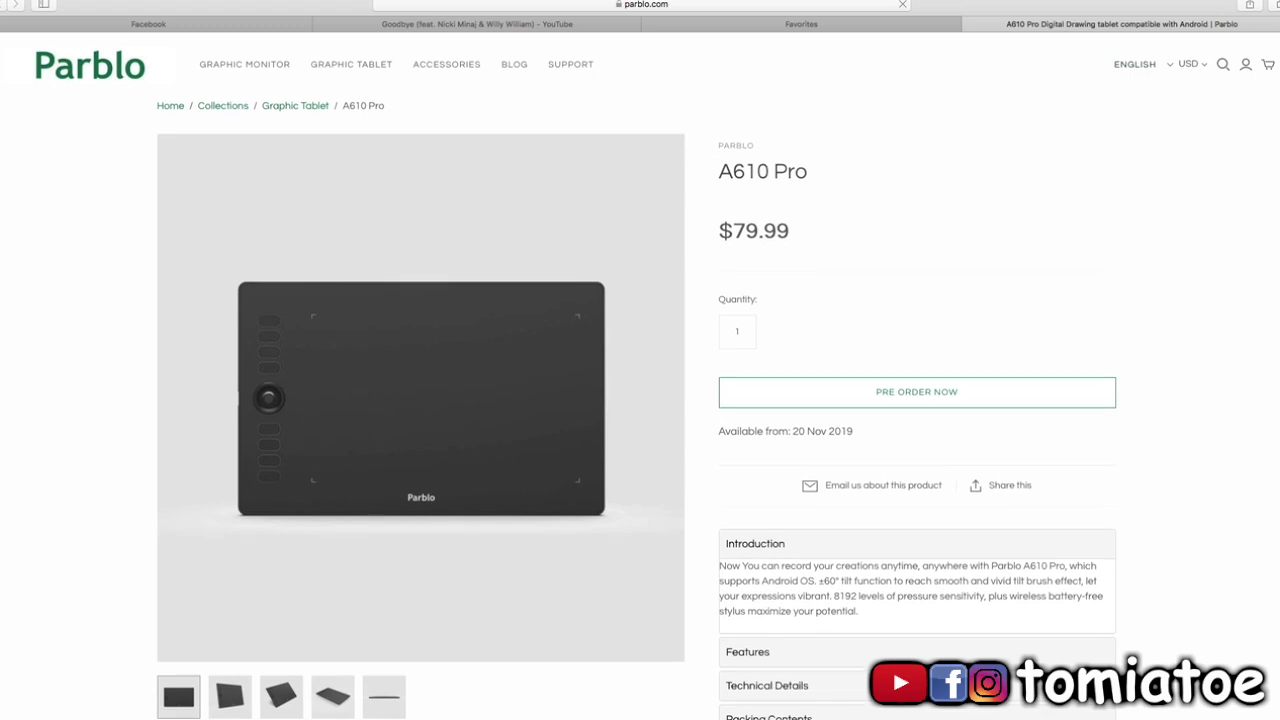
scroll(640, 400, down, 1)
scroll(640, 400, down, 1)
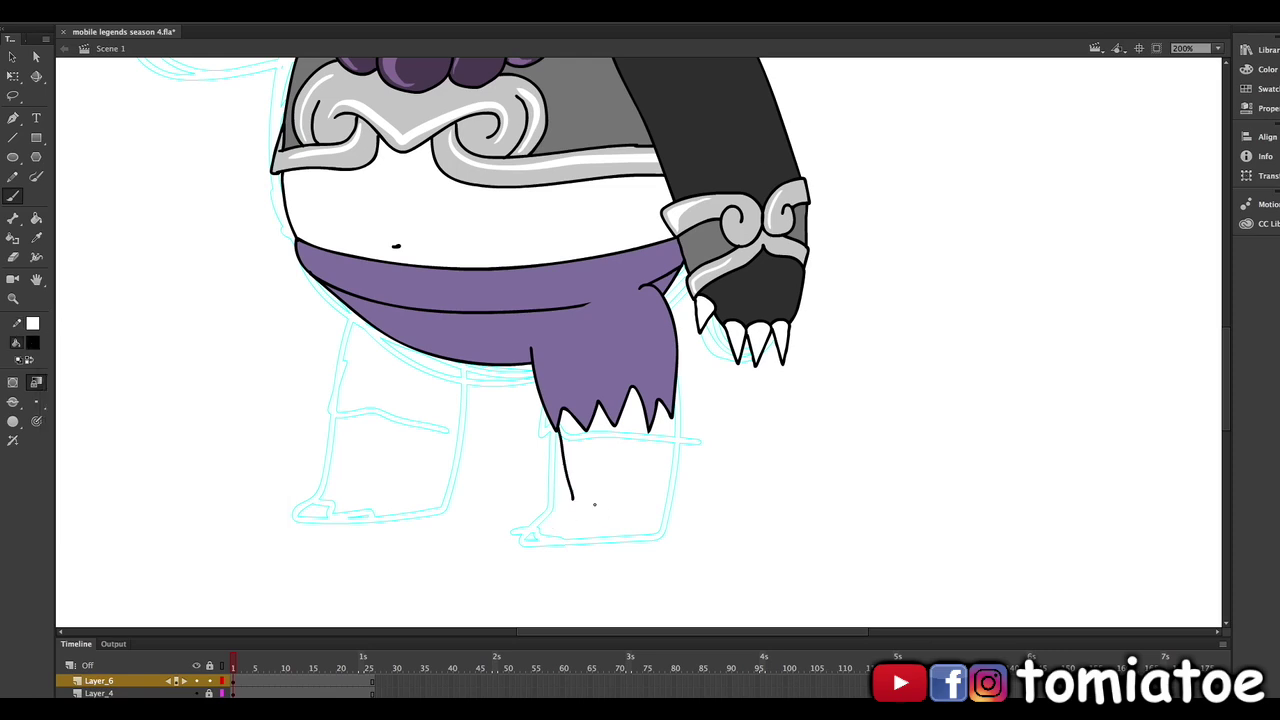
- Draw the lower-leg outline and move it down below the trouser
right_click(644, 345)
drag(668, 412, 670, 490)
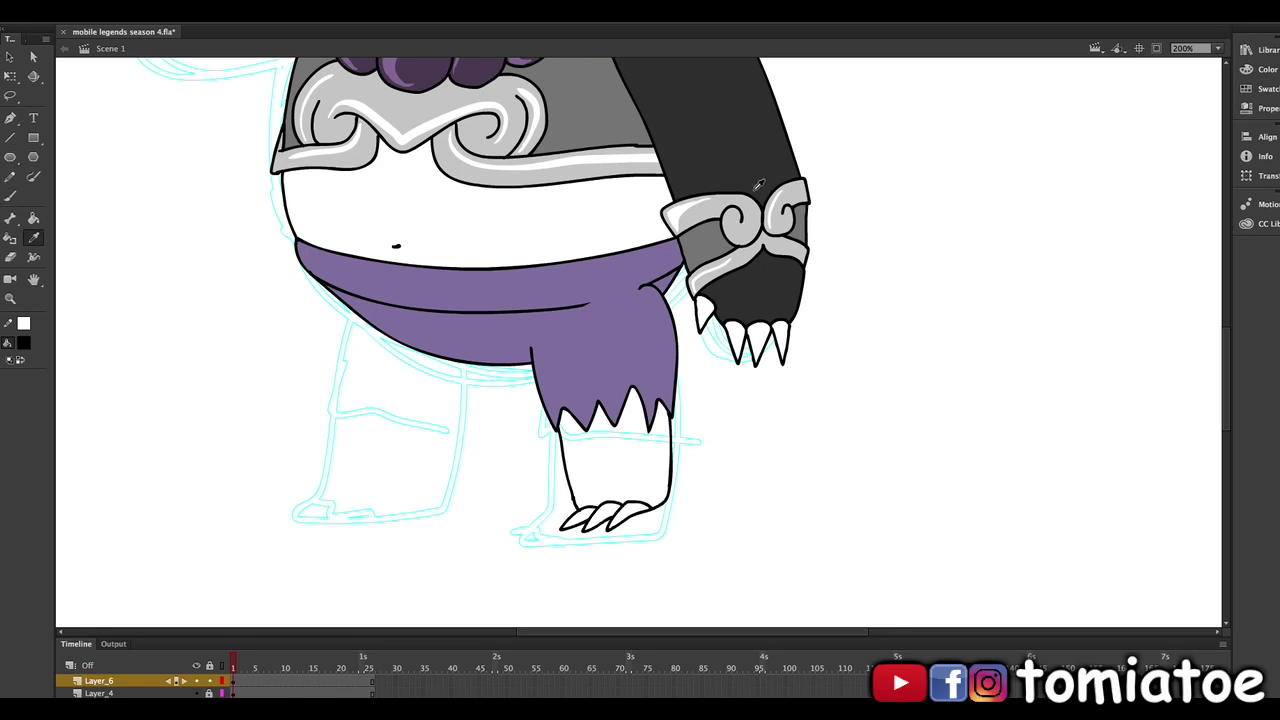
key(q)
drag(637, 518, 654, 558)
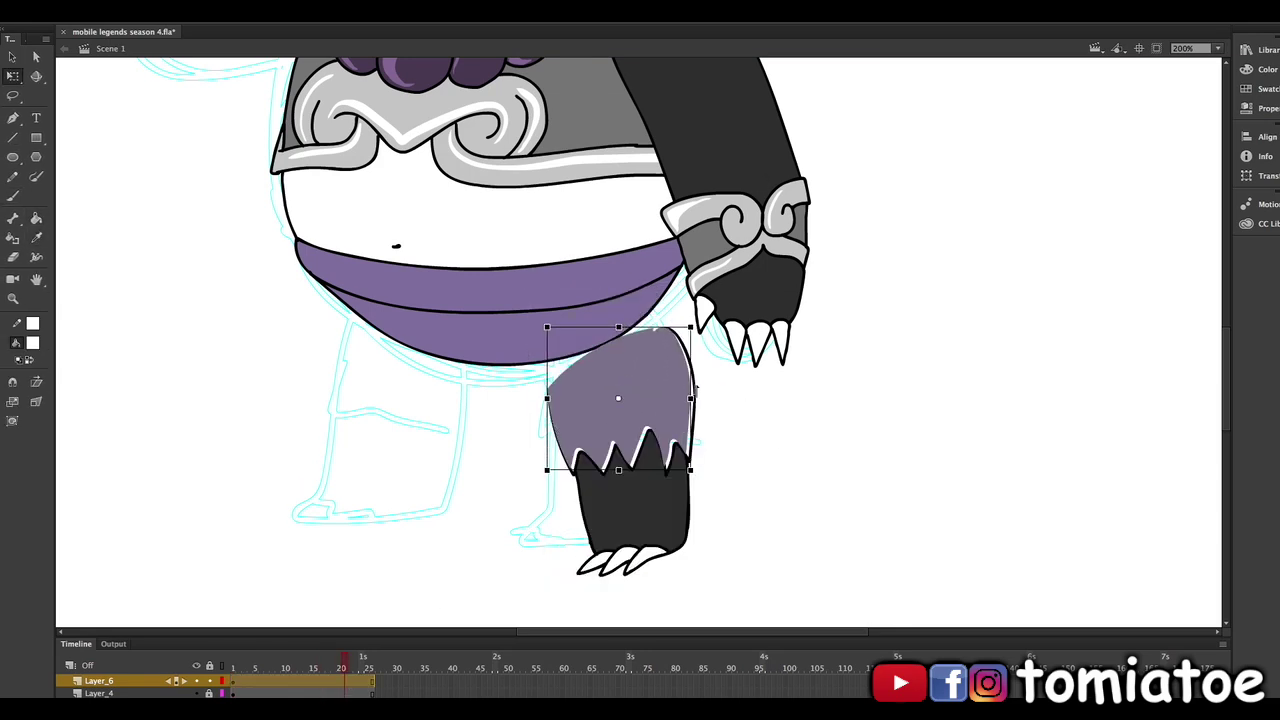
- Fill the trouser leg purple and rotate the lower leg up and right to fit the pose
key(k)
click(666, 348)
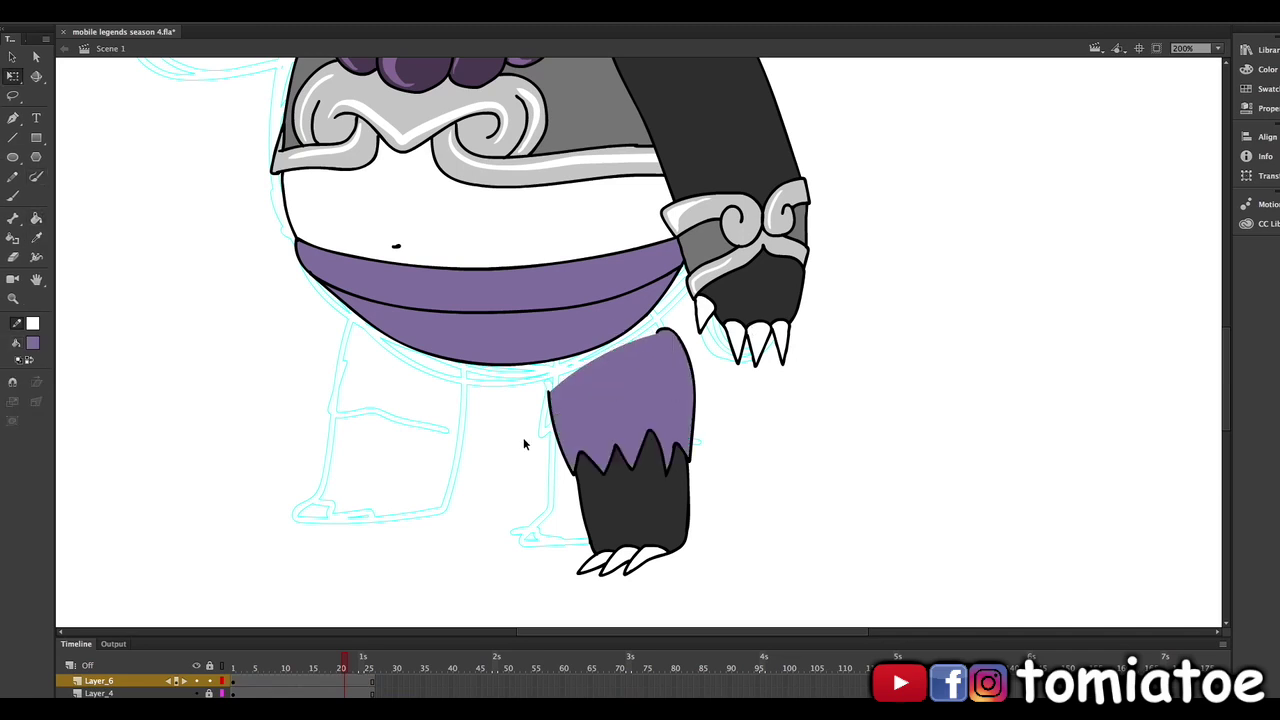
click(610, 420)
right_click(648, 376)
click(686, 386)
drag(705, 578, 840, 425)
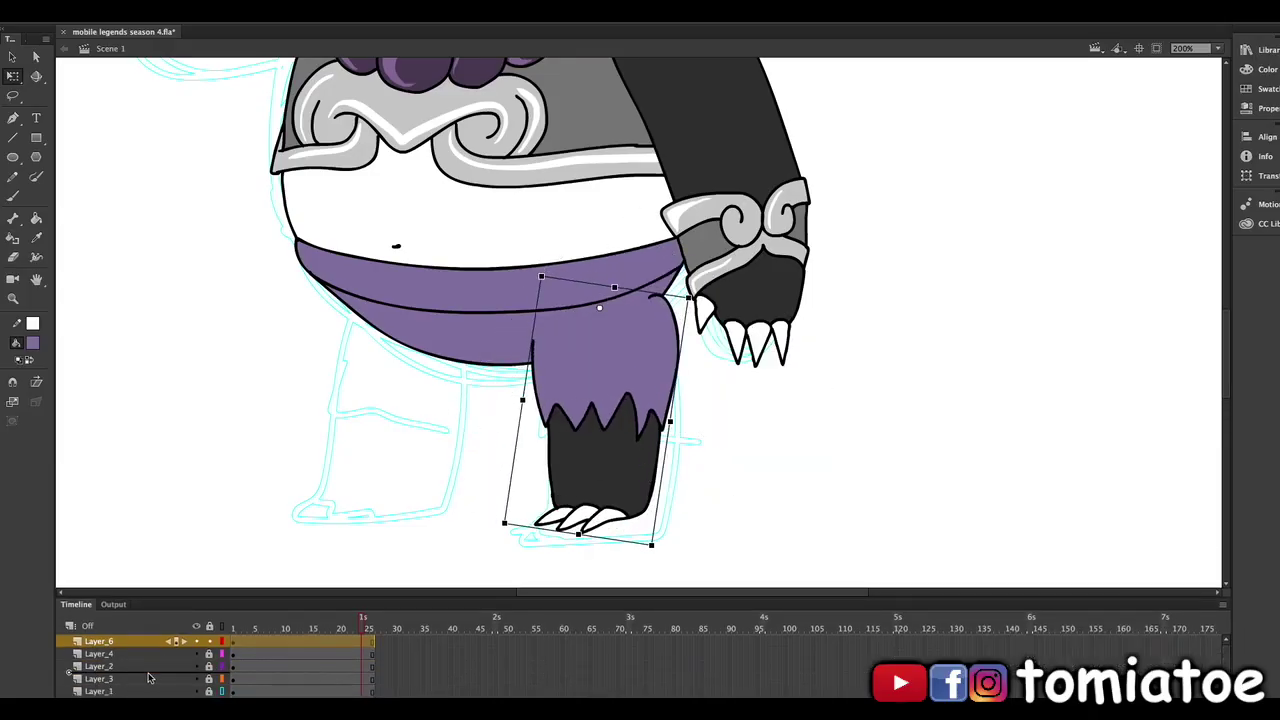
- Inside the leg symbol, draw the long staff across the character and tilt its hilt into line
double_click(650, 445)
key(i)
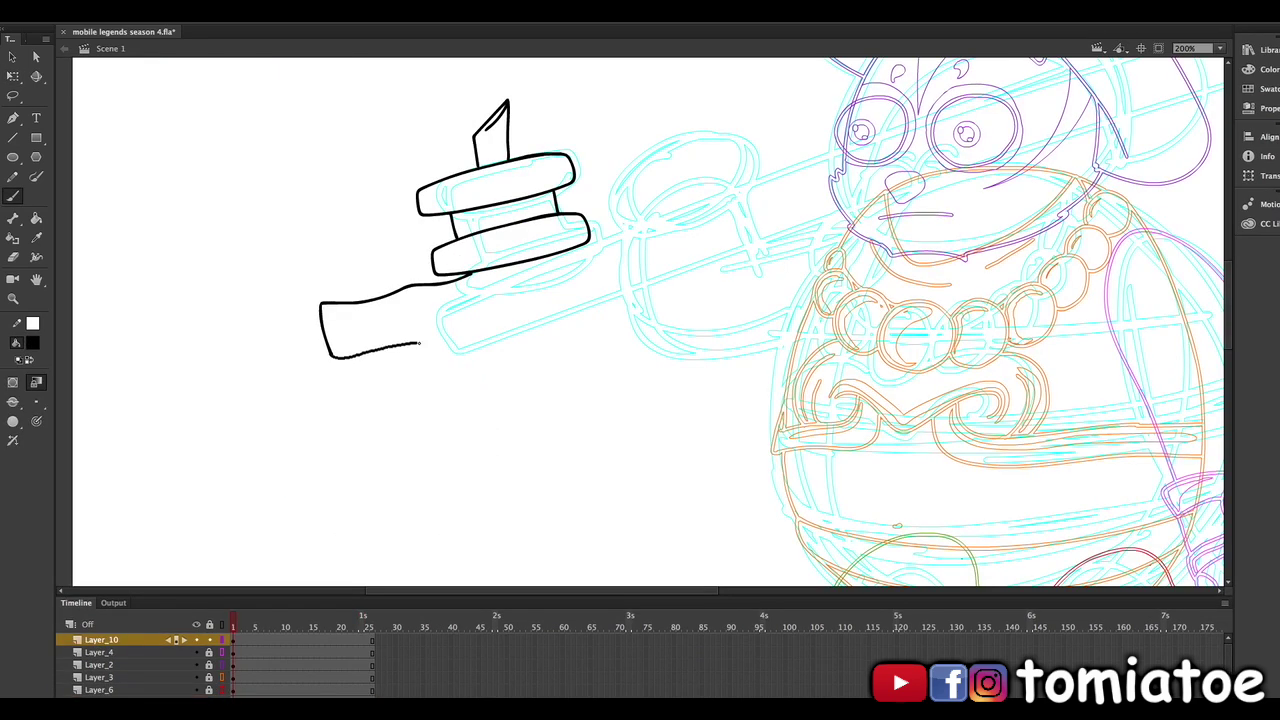
drag(698, 204, 1010, 130)
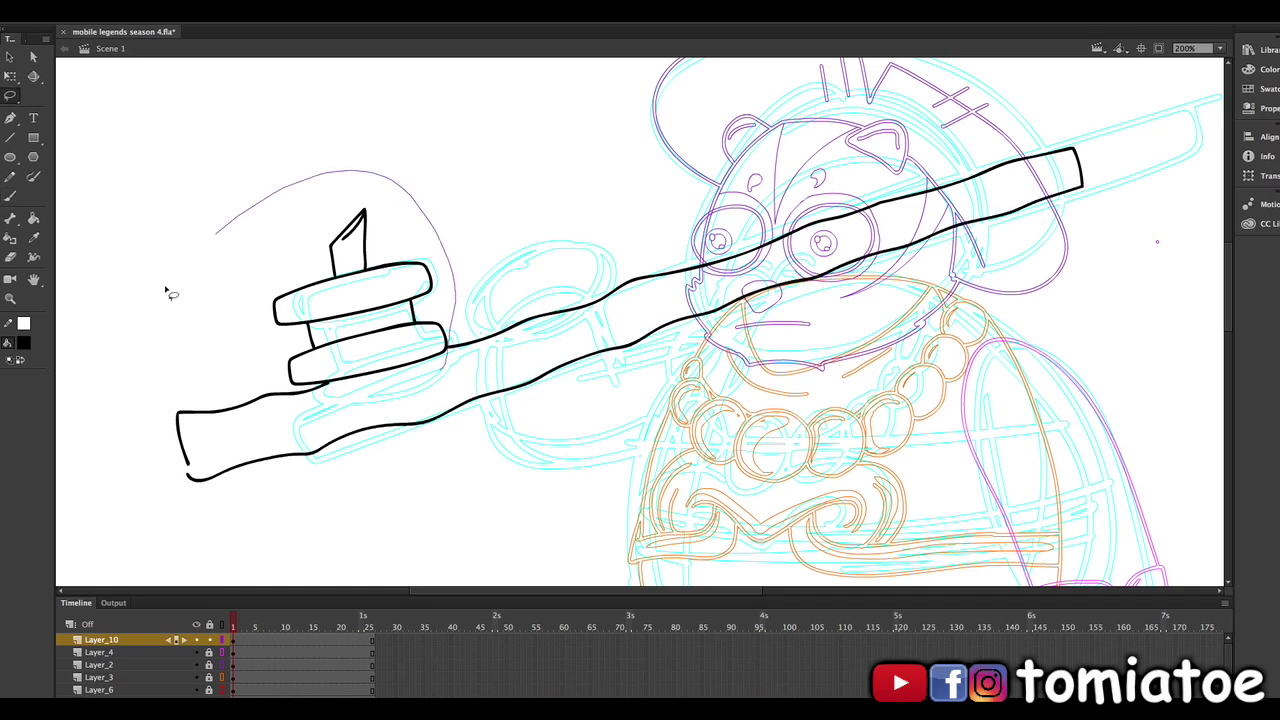
drag(130, 483, 118, 468)
key(q)
drag(449, 345, 437, 330)
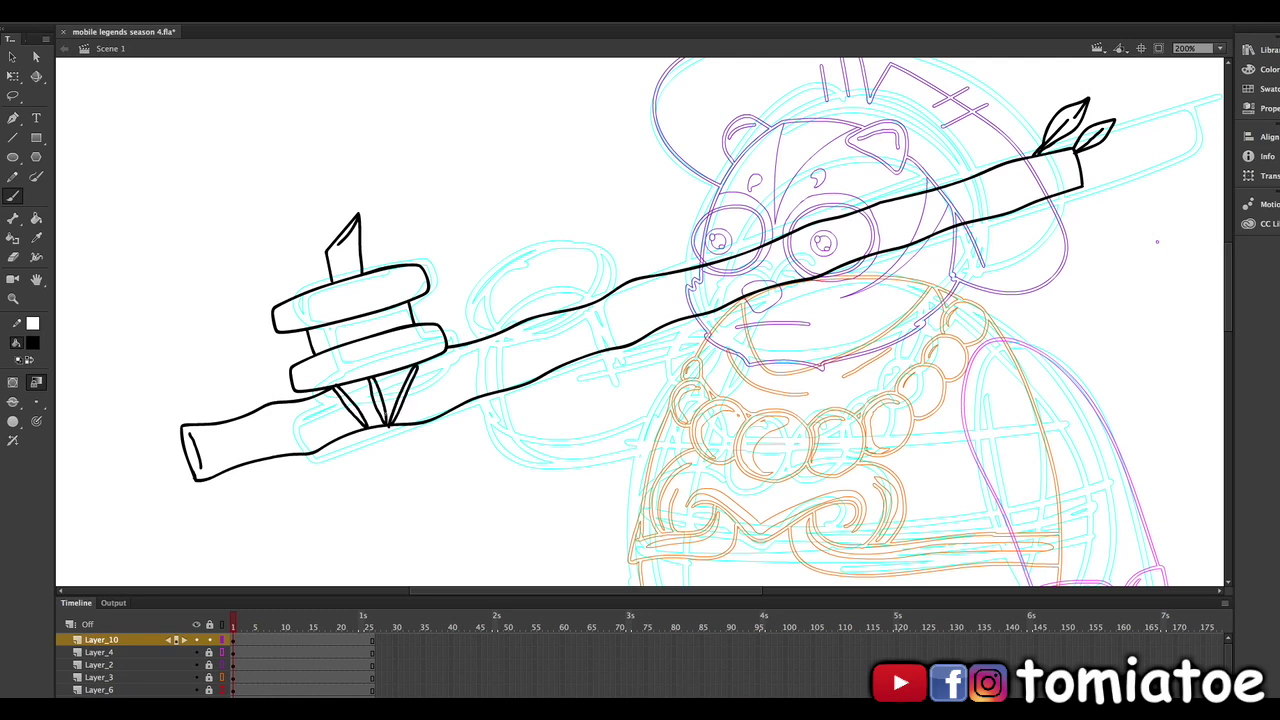
- Fill the staff, its left end, both leaves and the upper blade green
key(k)
click(650, 300)
click(250, 440)
click(1066, 122)
click(1097, 135)
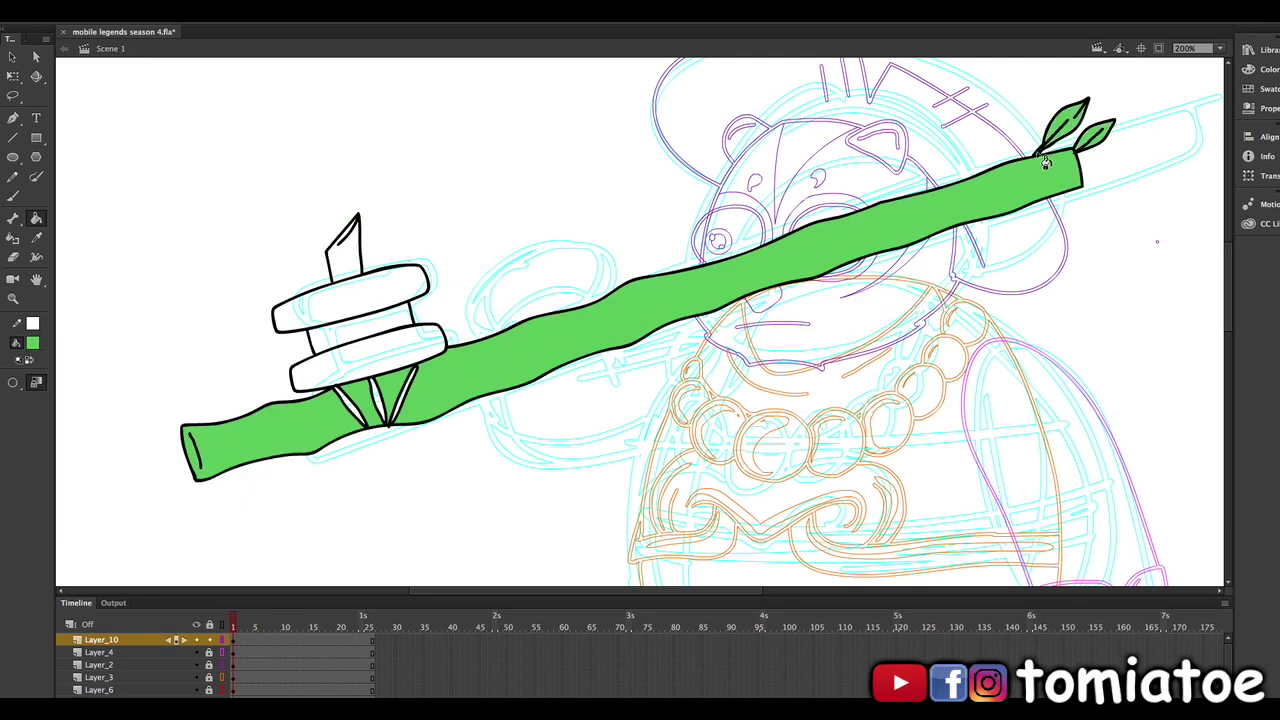
click(343, 250)
click(32, 342)
click(231, 317)
key(Escape)
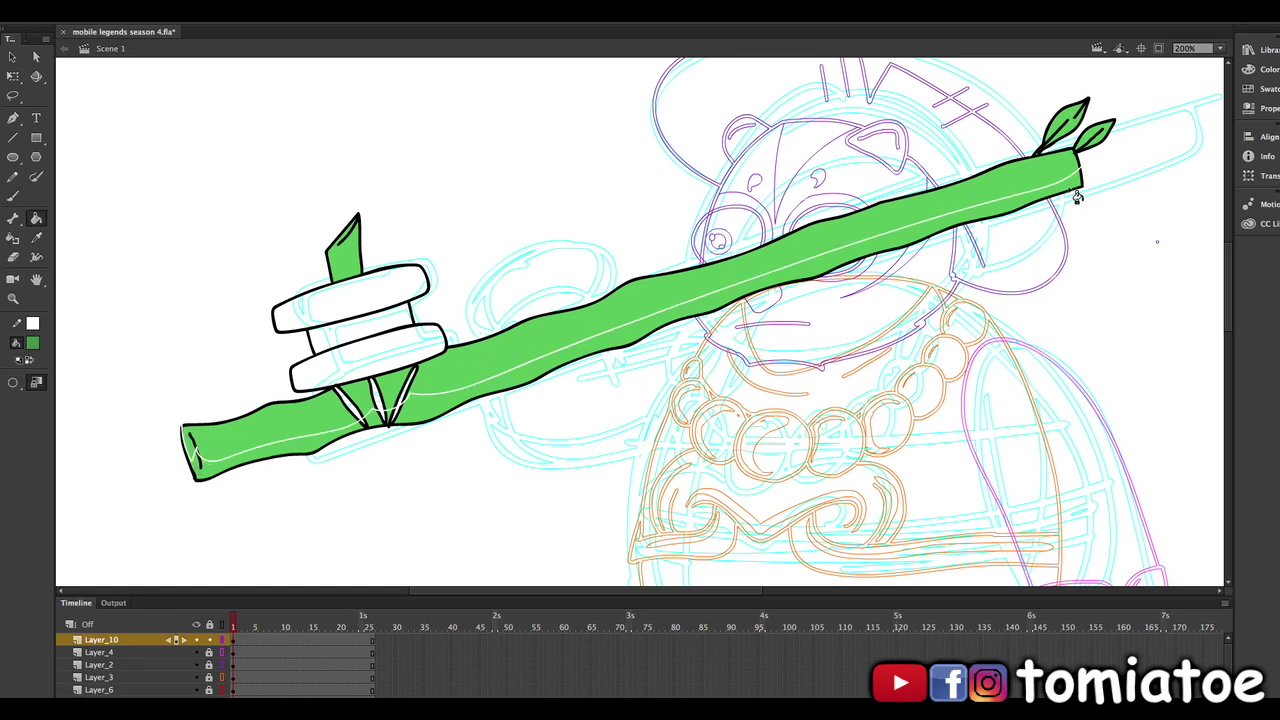
- Fill the staff's upper and lower rings red, then recolour them a darker red
click(32, 342)
click(78, 440)
click(350, 290)
click(365, 355)
click(32, 342)
click(231, 317)
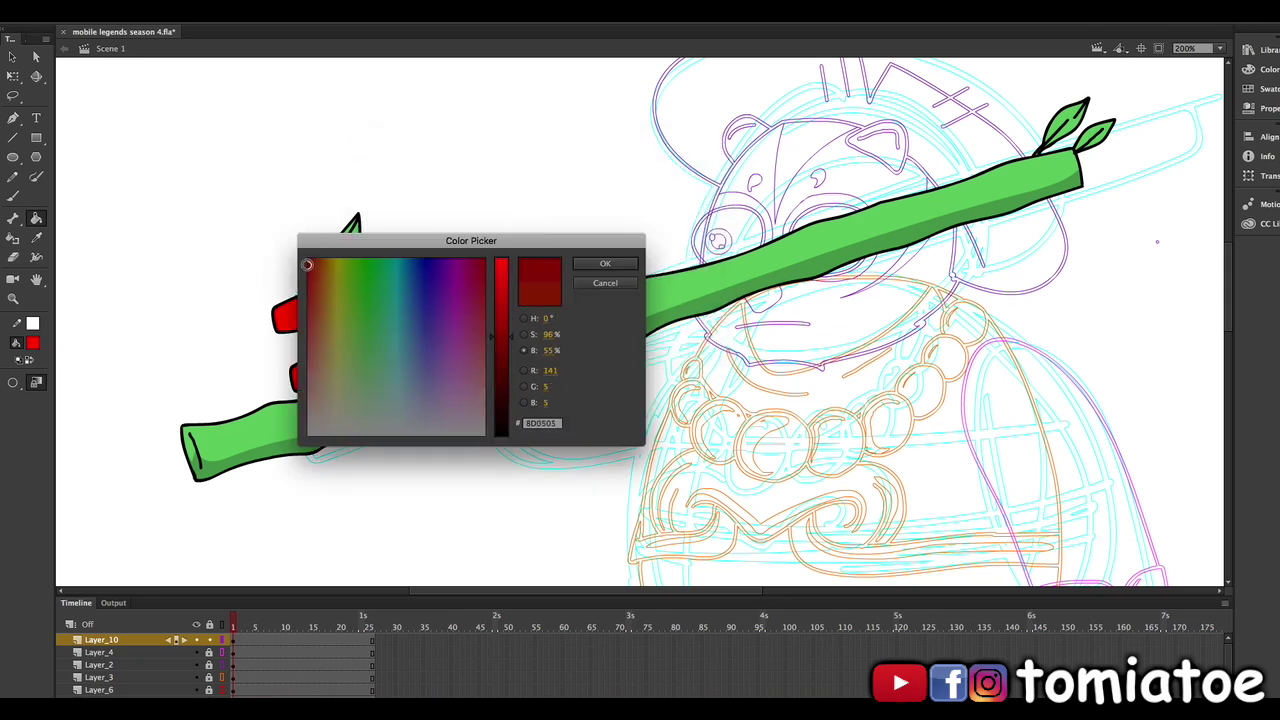
key(Return)
click(350, 290)
click(408, 355)
- Set the fill colour back to black for the paw outline and show the staff layer as outlines
click(32, 342)
click(231, 317)
key(Escape)
key(q)
key(ctrl+a)
click(32, 342)
click(42, 374)
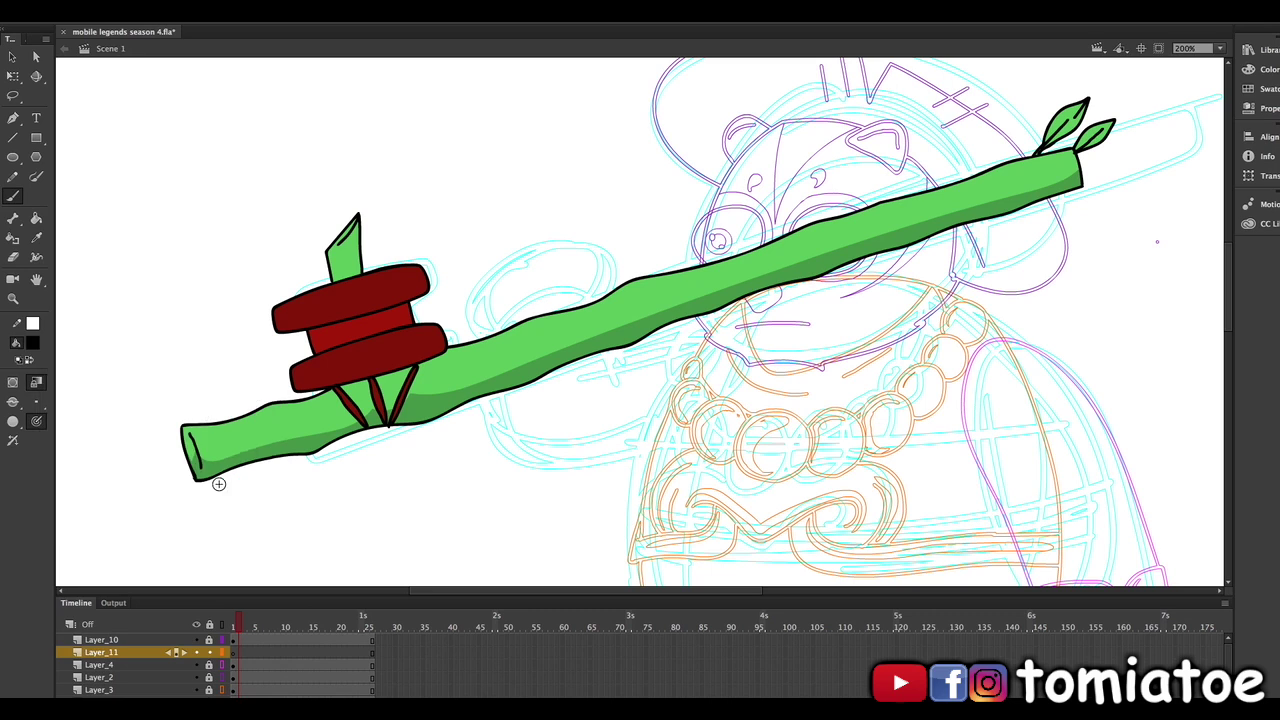
key(ctrl+alt+shift+o)
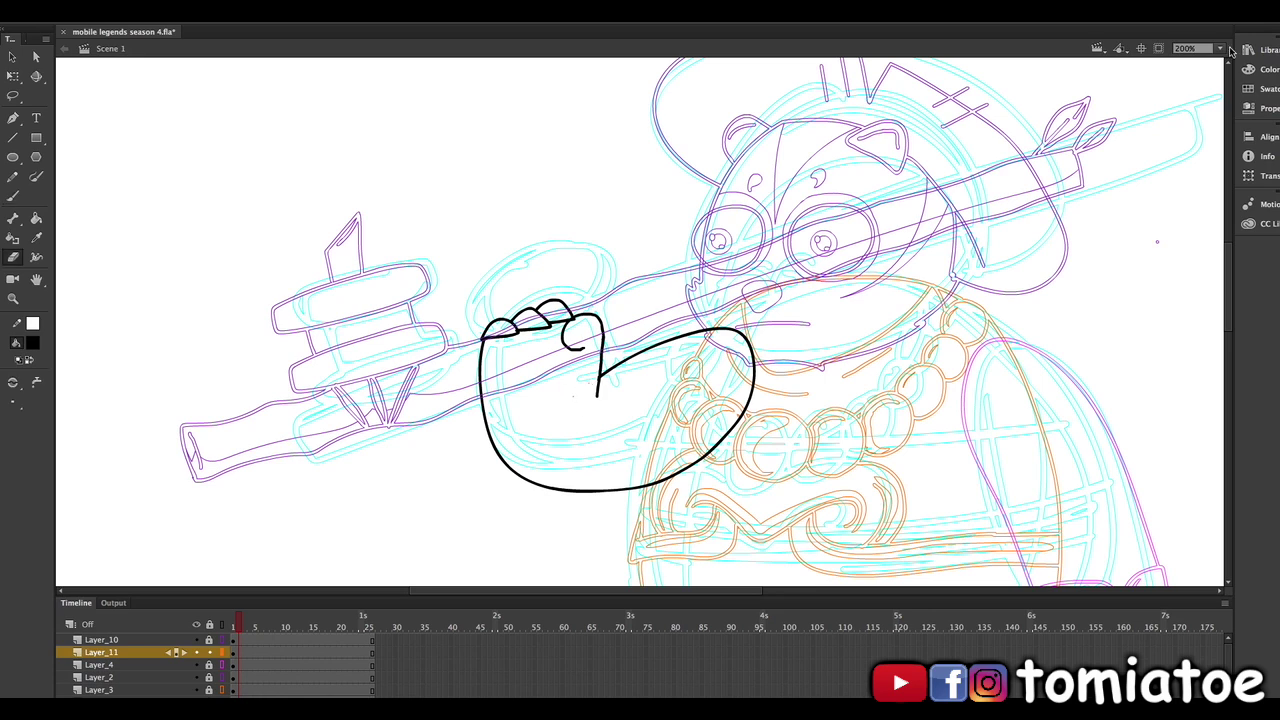
- Make the paw a symbol and rotate the staff up onto the panda's shoulder beneath it
key(ctrl+2)
key(ctrl+alt+shift+o)
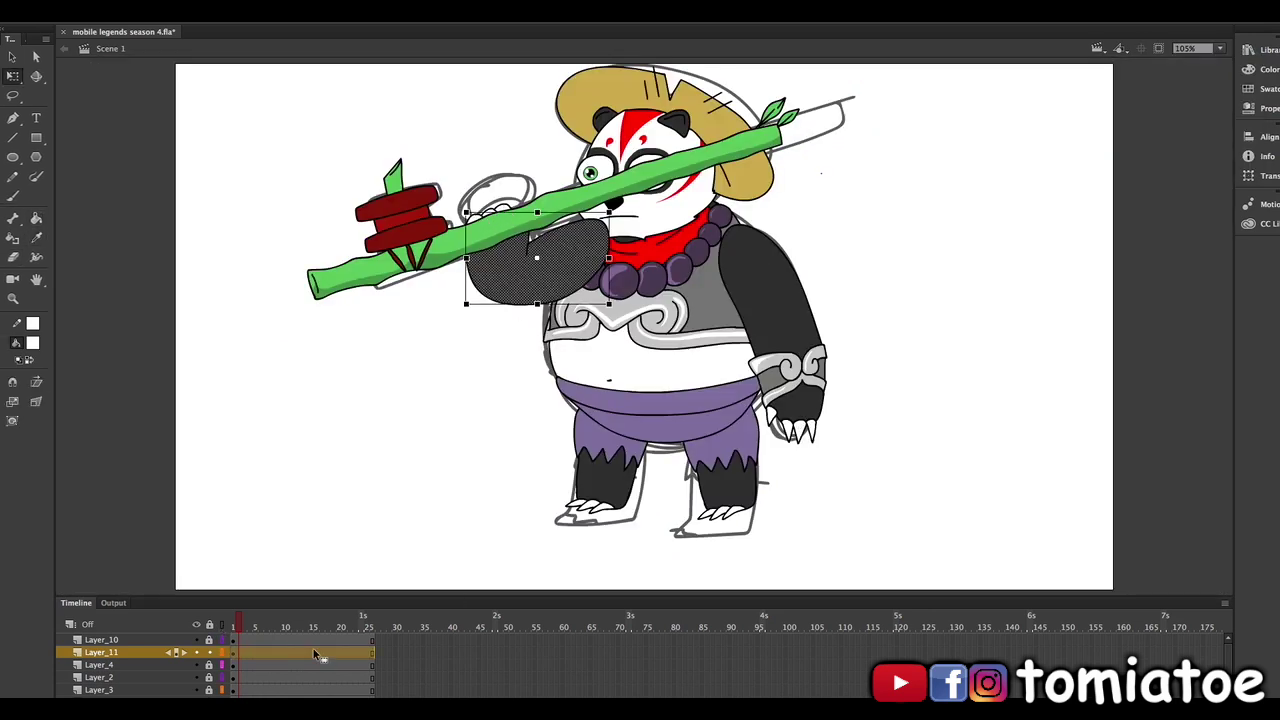
key(F8)
key(Return)
drag(599, 242, 577, 253)
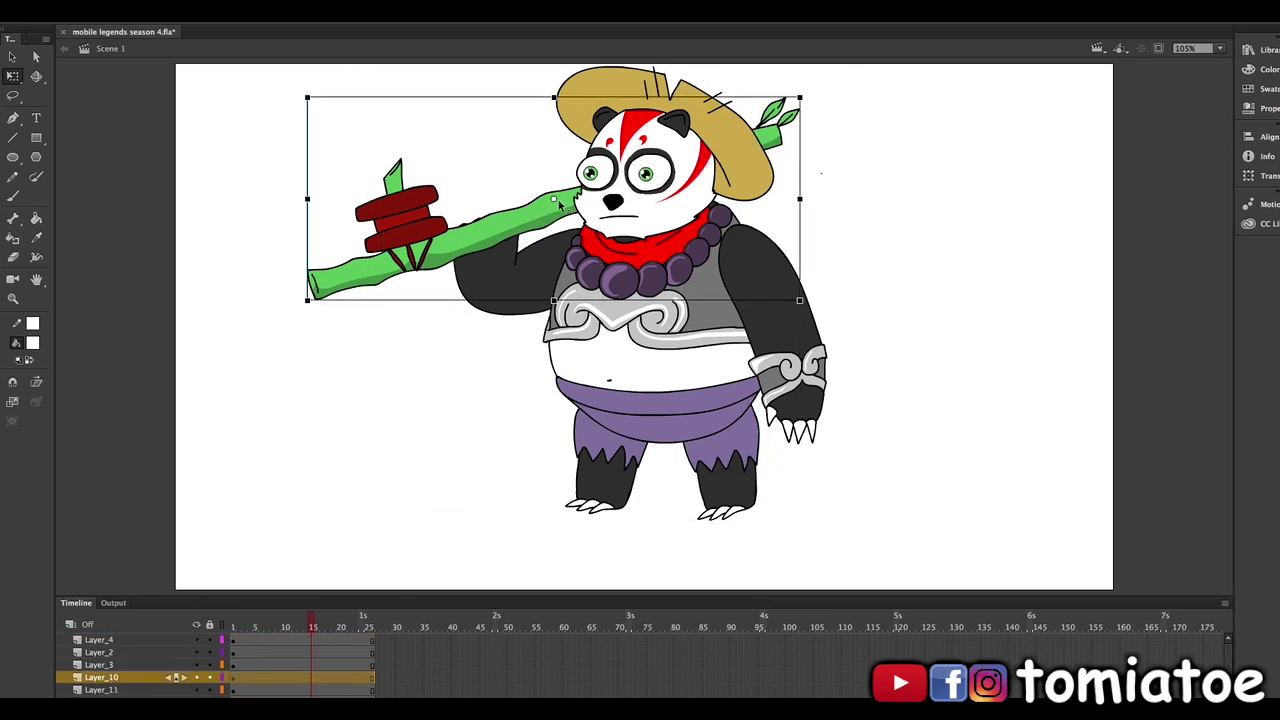
drag(308, 299, 316, 296)
click(461, 287)
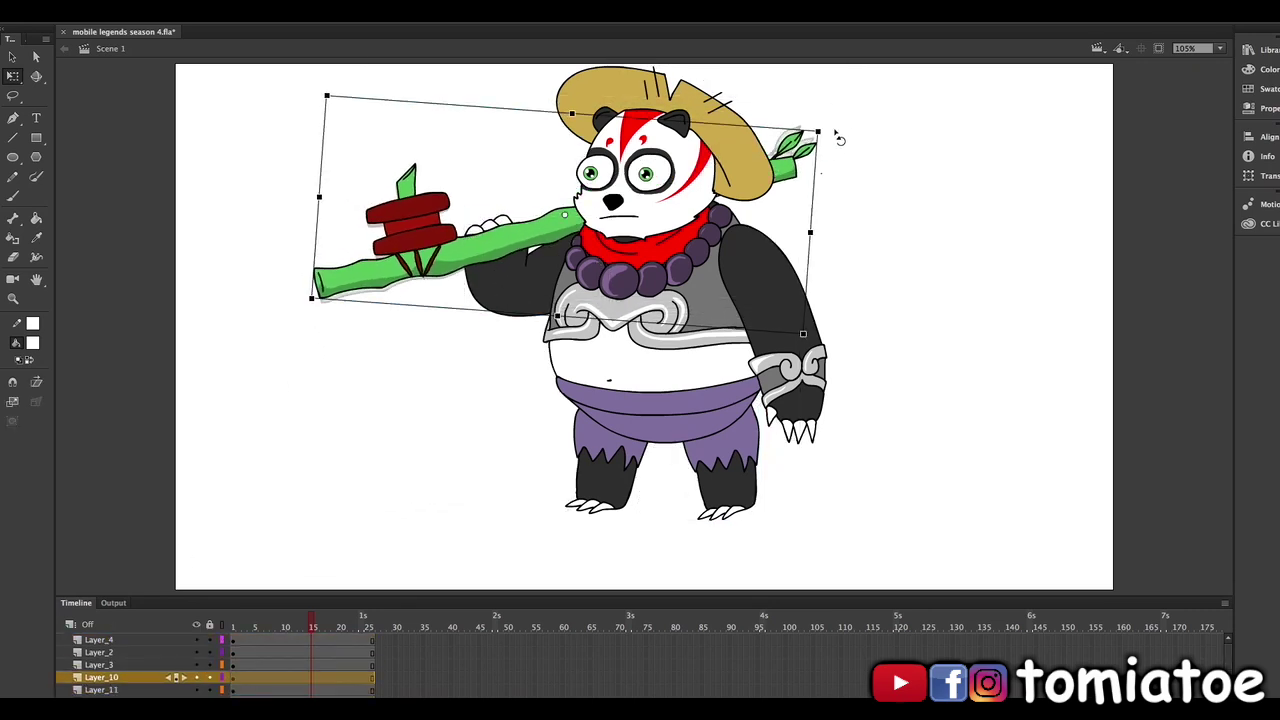
drag(471, 277, 486, 270)
- Select all of the character's artwork and convert it into a single symbol
click(643, 356)
click(723, 230)
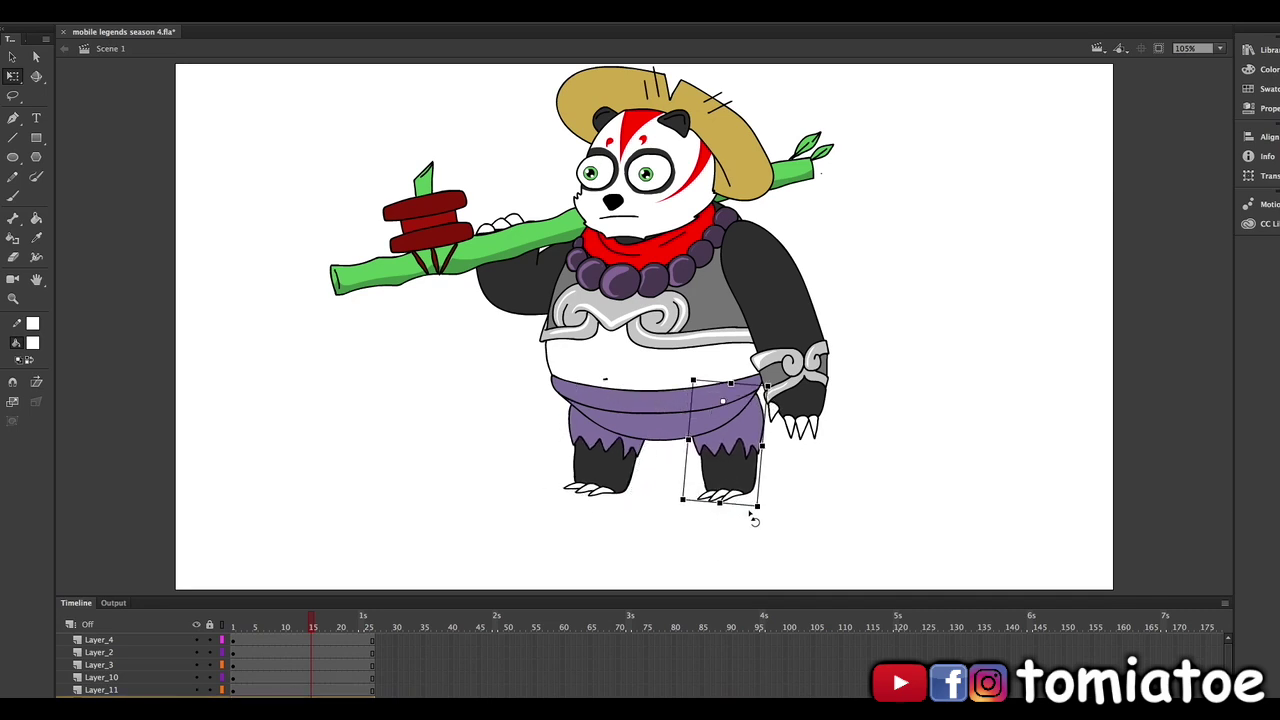
click(745, 480)
click(879, 179)
key(super+a)
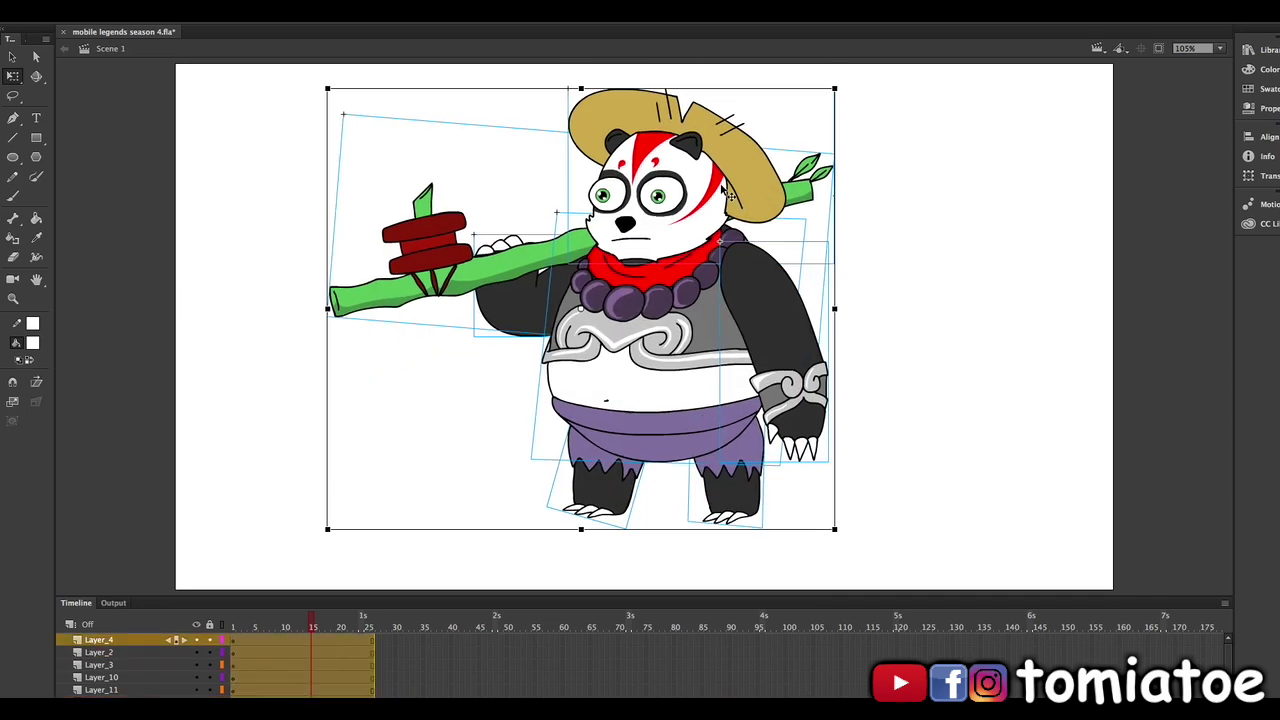
right_click(655, 342)
click(762, 679)
key(Return)
- Inside the character symbol, tilt the head, steepen the staff's angle and open the head symbol
double_click(808, 101)
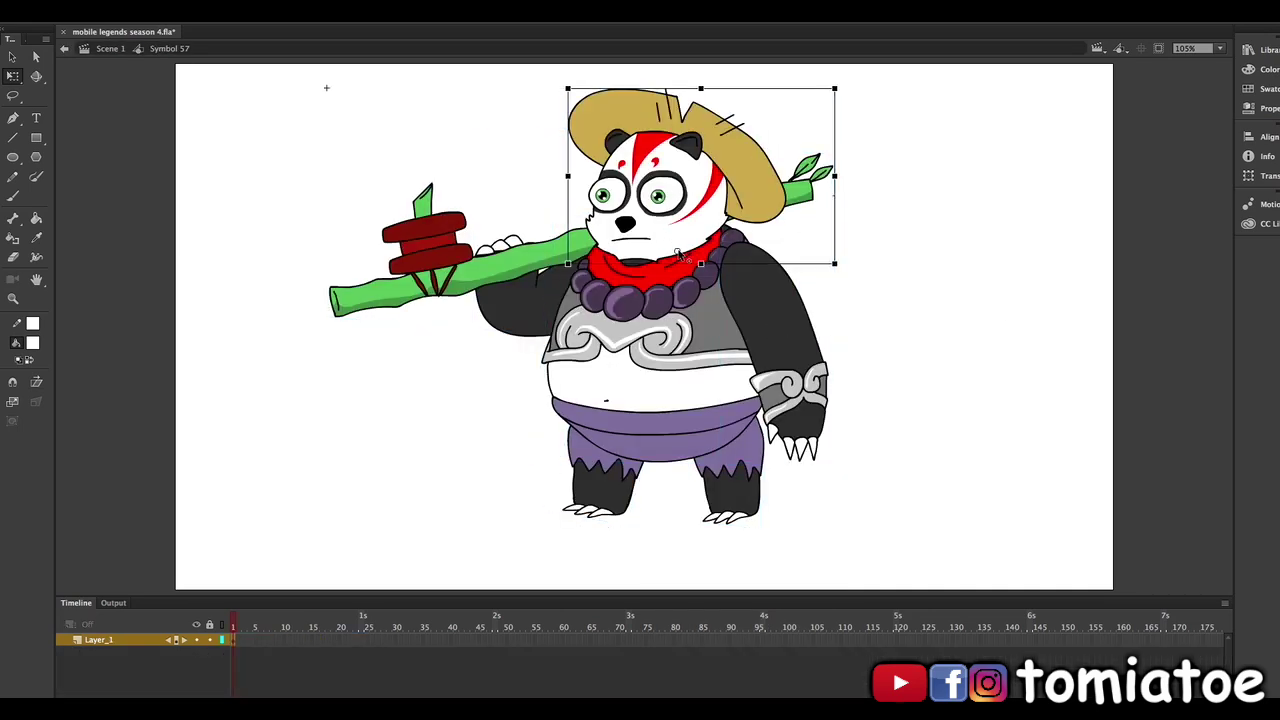
drag(836, 88, 793, 57)
click(720, 470)
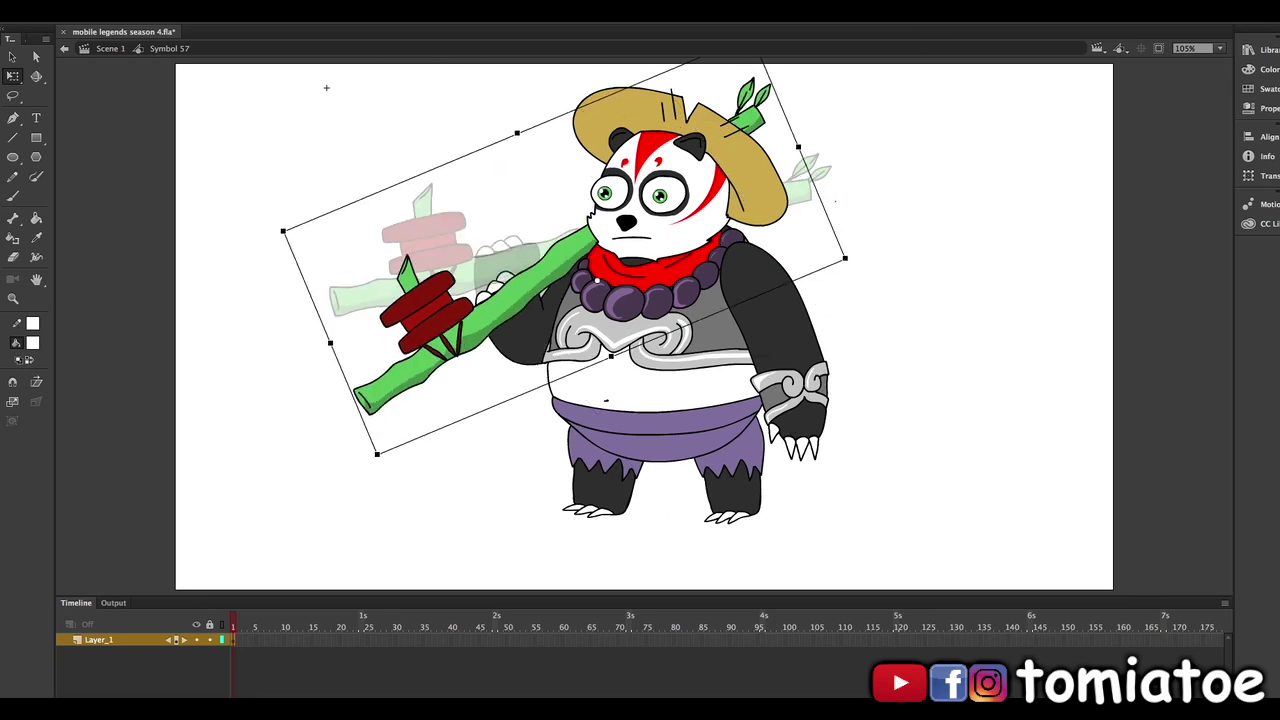
drag(851, 121, 838, 271)
double_click(650, 170)
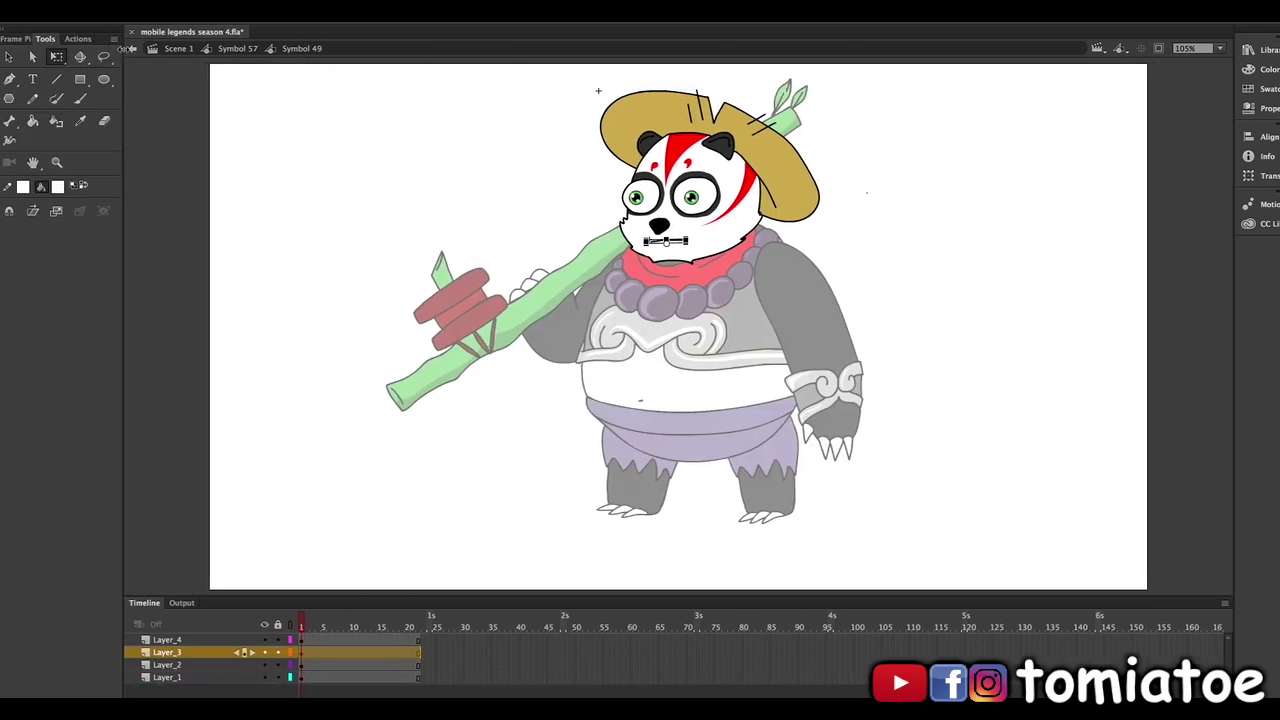